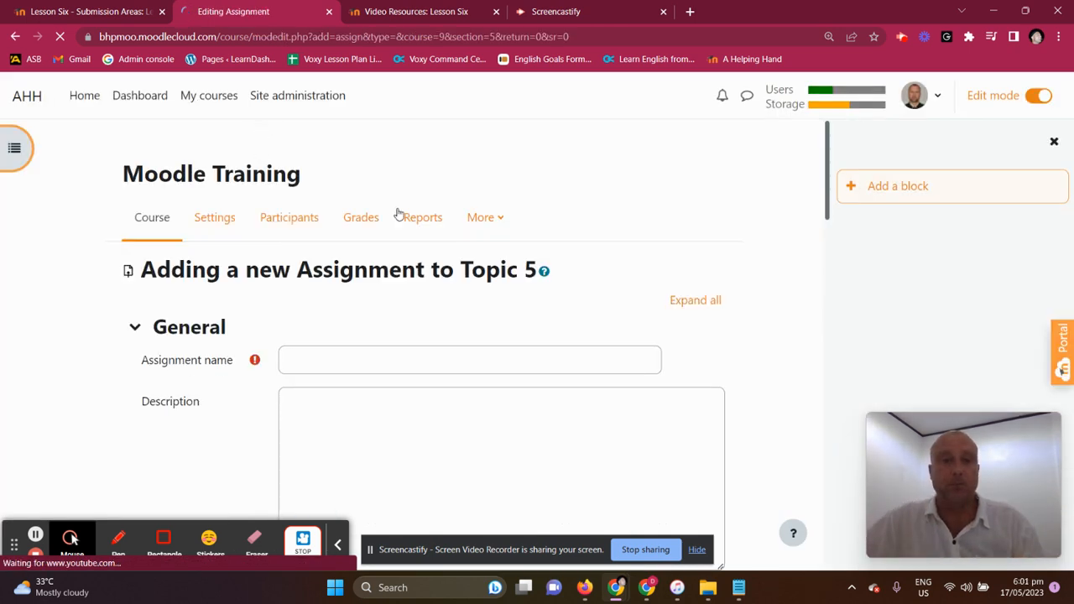
# Examine the new assignment's name, description, activity instructions, additional files, availability and submission type settings
pyautogui.scroll(-3, 290, 364)
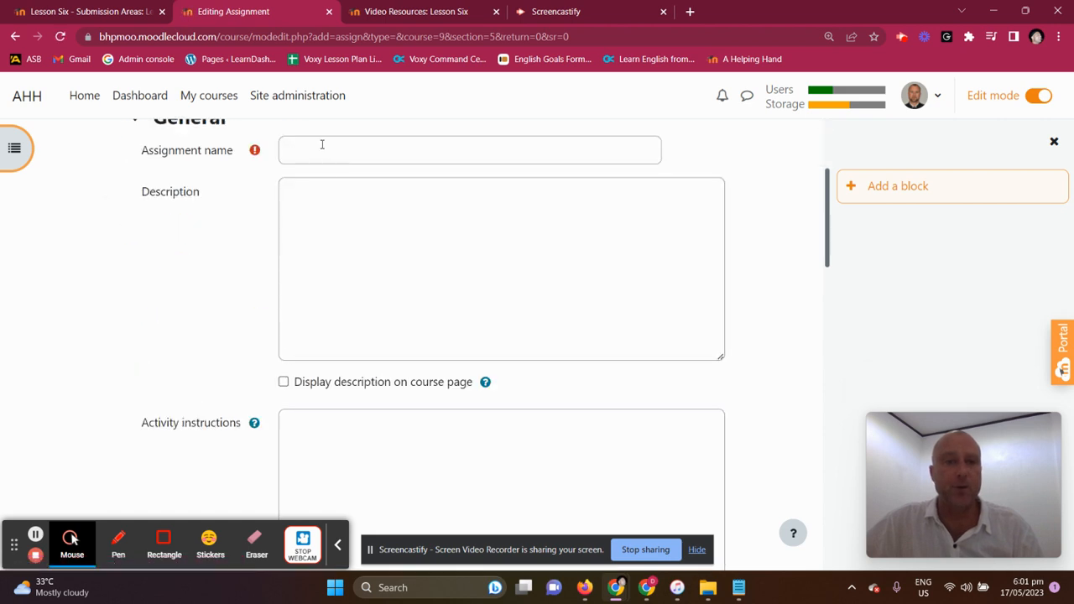
pyautogui.click(302, 153)
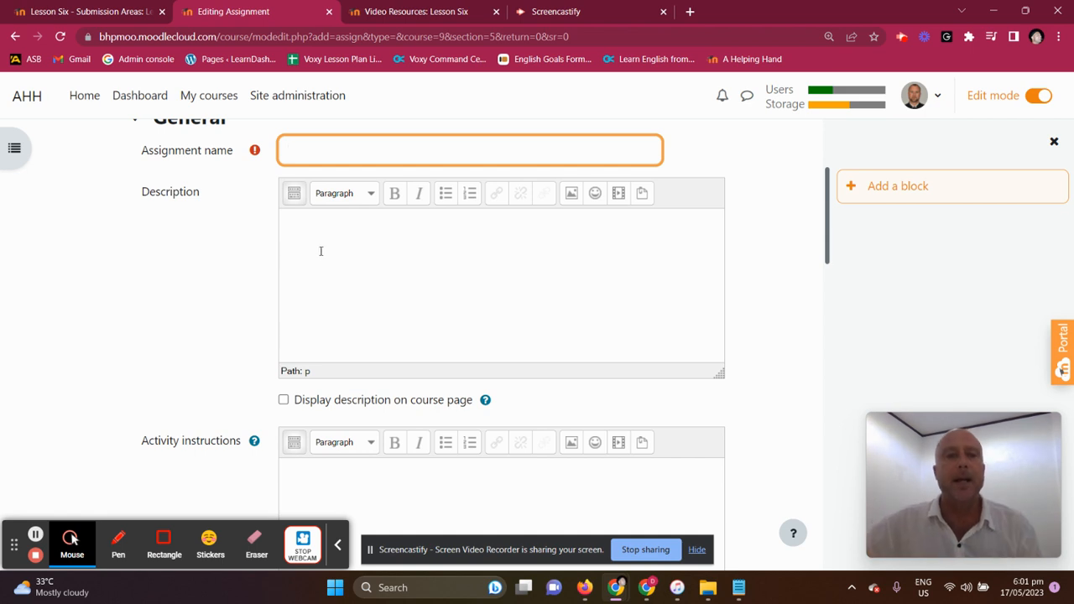
pyautogui.scroll(-3, 529, 203)
pyautogui.scroll(-1, 529, 203)
pyautogui.scroll(2, 445, 184)
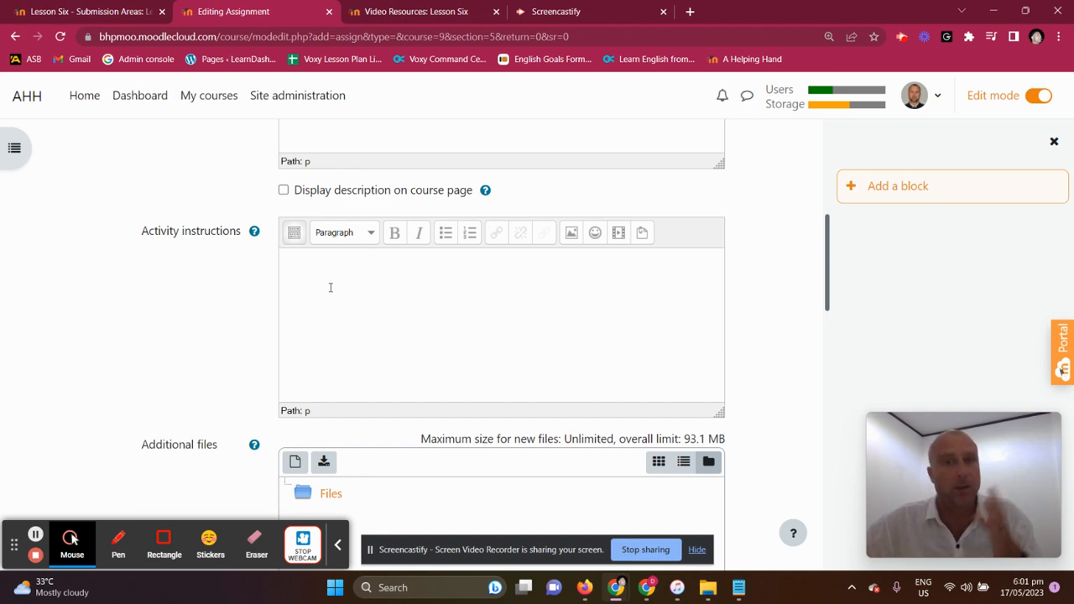
pyautogui.scroll(-3, 361, 268)
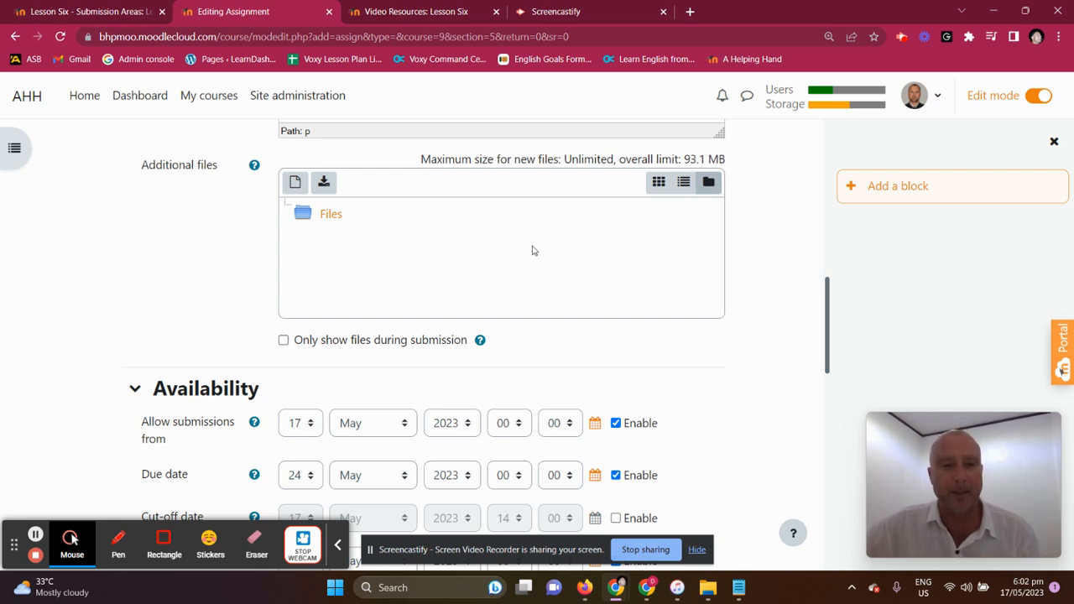
pyautogui.scroll(-3, 532, 248)
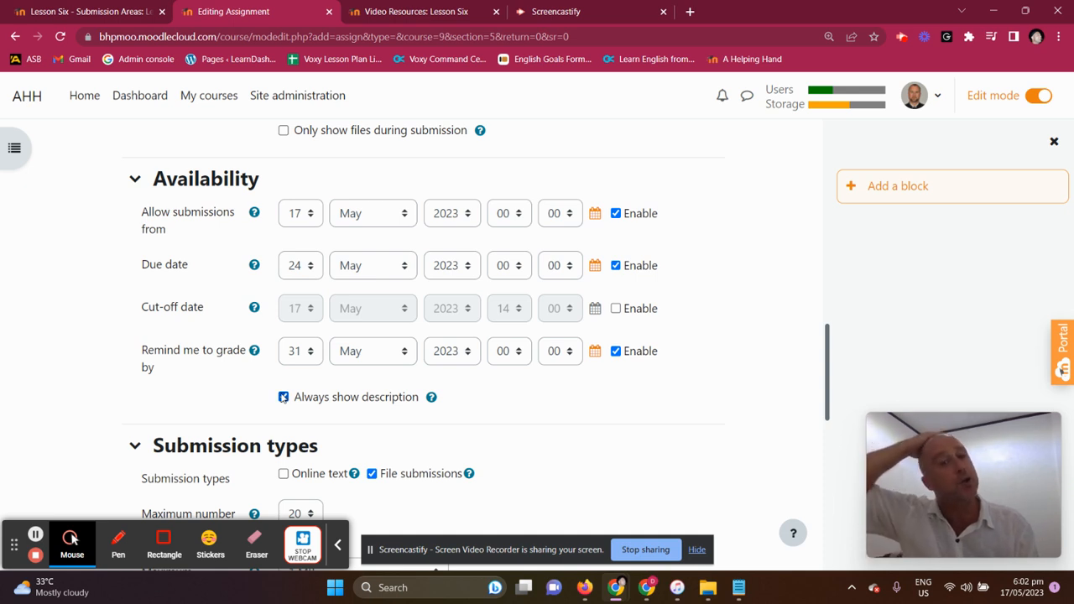
pyautogui.scroll(10, 612, 339)
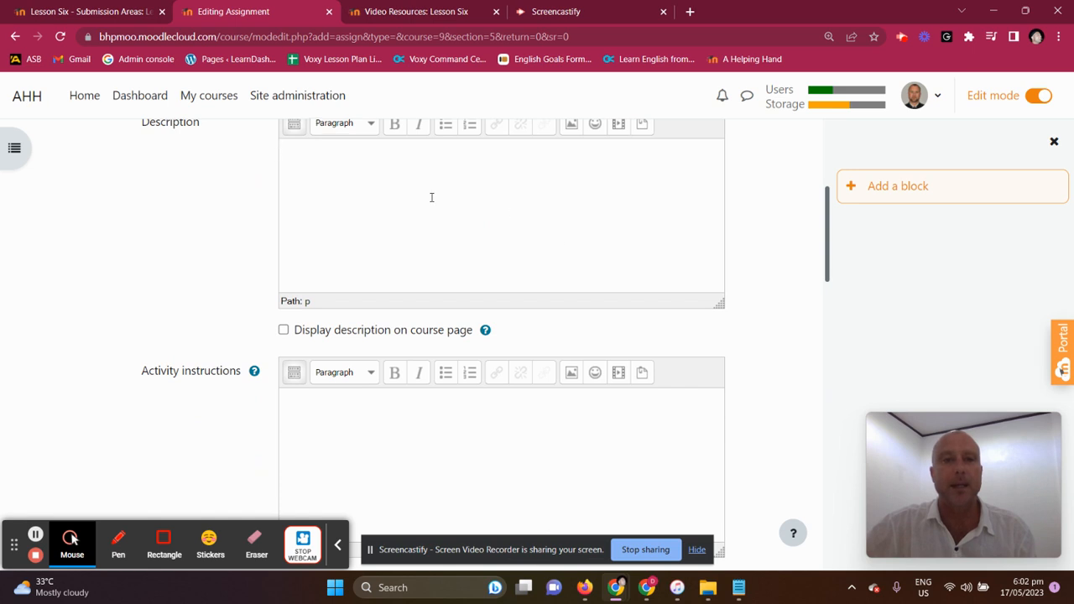
pyautogui.scroll(2, 431, 196)
pyautogui.moveTo(216, 192); pyautogui.dragTo(109, 208)
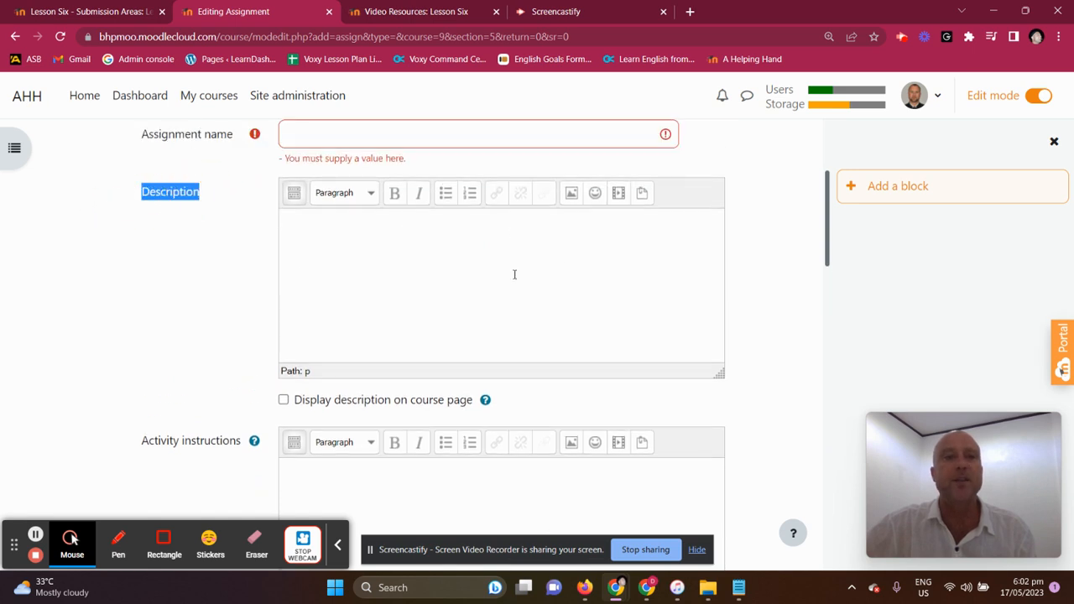
pyautogui.scroll(-3, 575, 243)
pyautogui.scroll(-4, 575, 248)
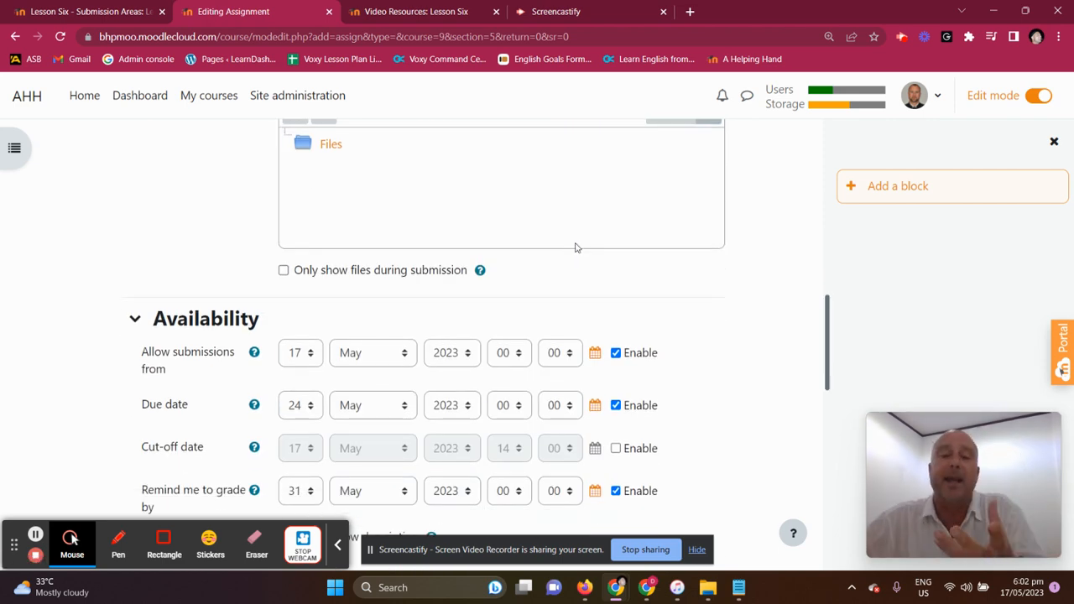
pyautogui.scroll(-1, 575, 248)
pyautogui.scroll(-4, 575, 249)
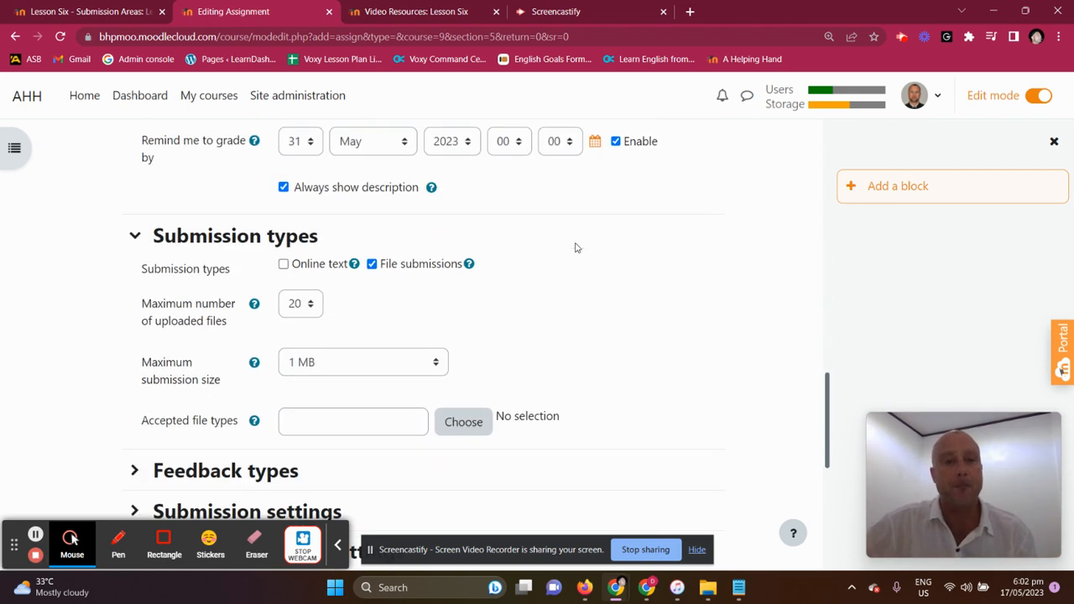
pyautogui.scroll(3, 575, 245)
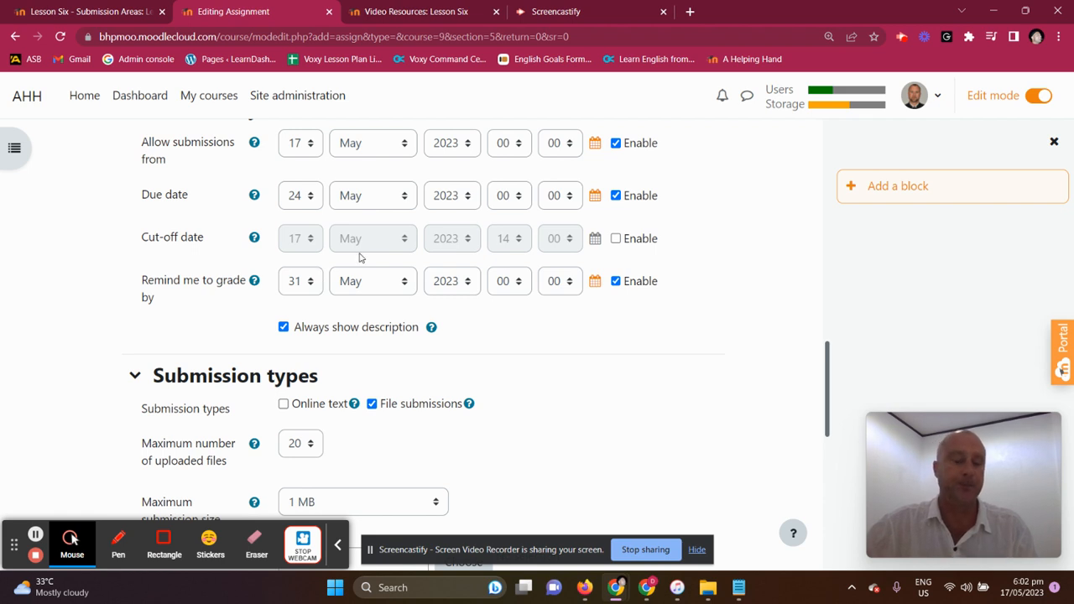
# Enable online text submissions alongside file submissions and set the maximum number of uploaded files to 1
pyautogui.scroll(-3, 360, 256)
pyautogui.click(284, 264)
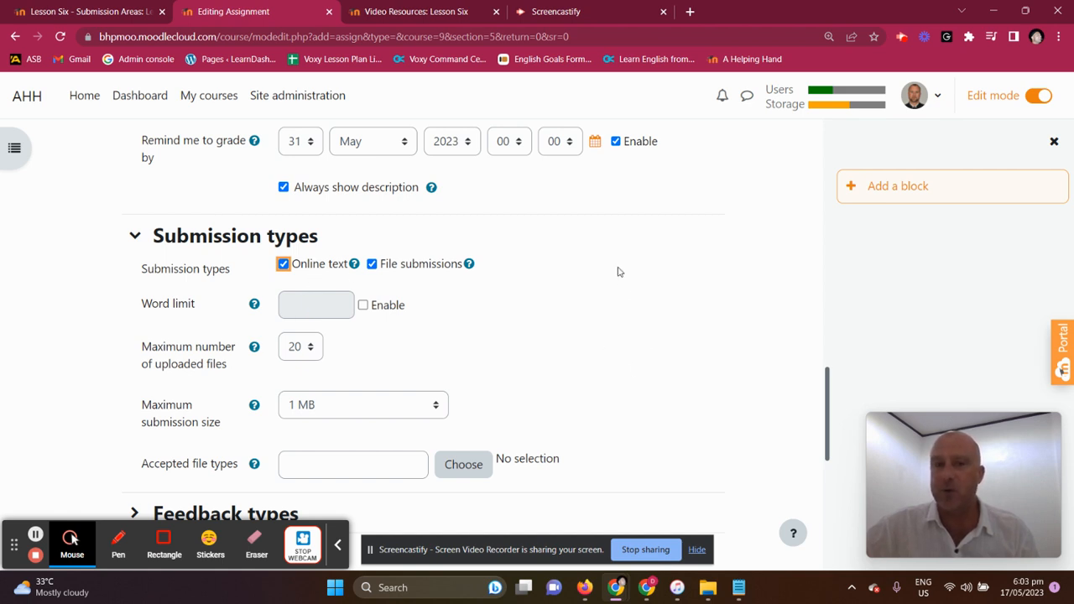
pyautogui.scroll(-1, 616, 264)
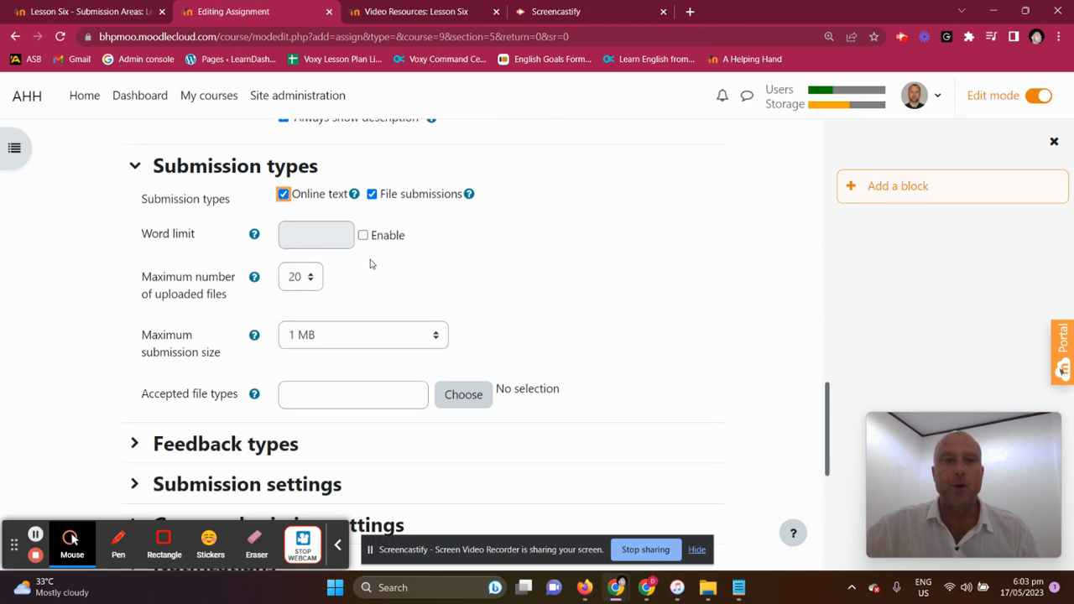
pyautogui.click(309, 282)
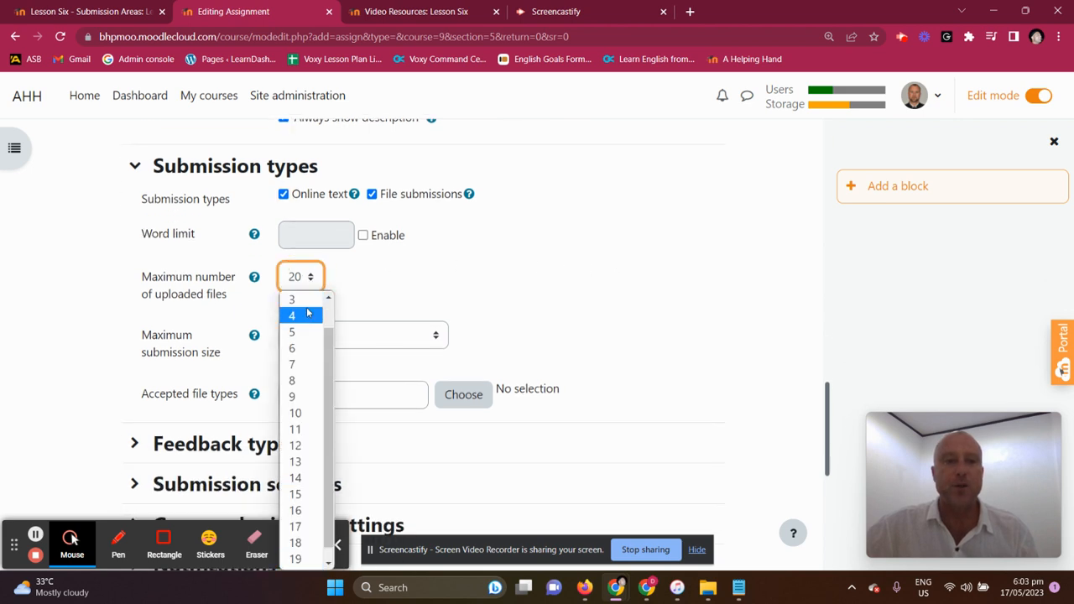
pyautogui.click(302, 298)
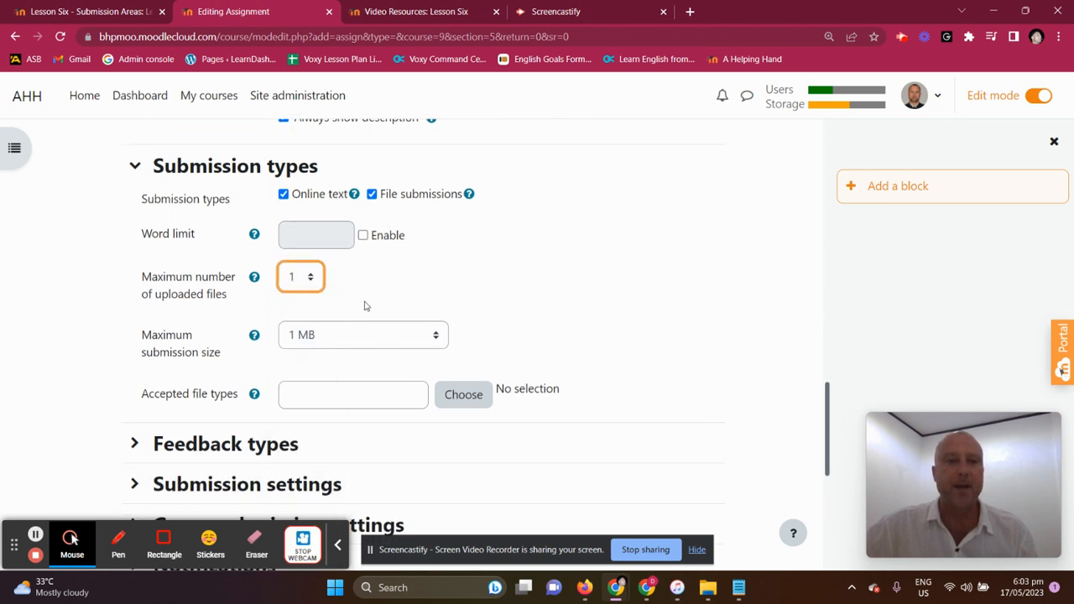
pyautogui.click(437, 338)
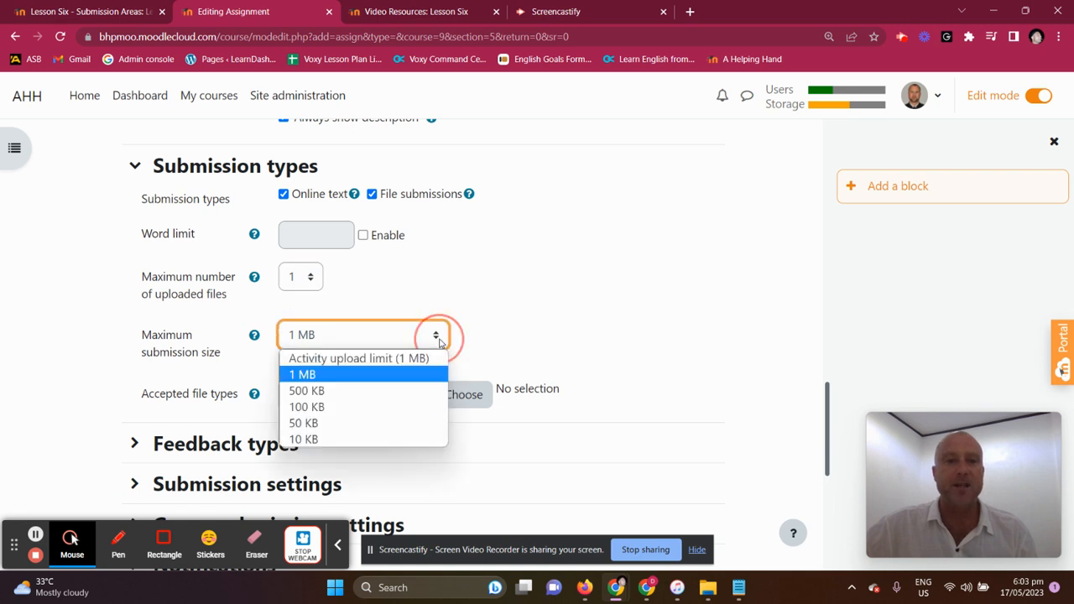
pyautogui.click(494, 320)
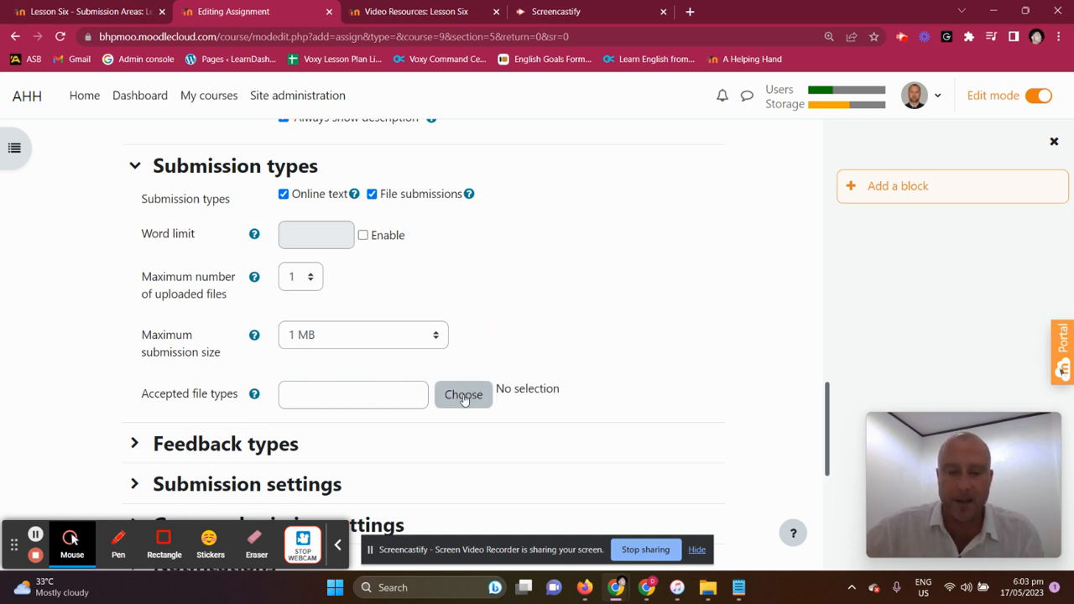
# In the feedback types, enable feedback files and set Comment inline to Yes
pyautogui.scroll(-1, 587, 294)
pyautogui.click(134, 373)
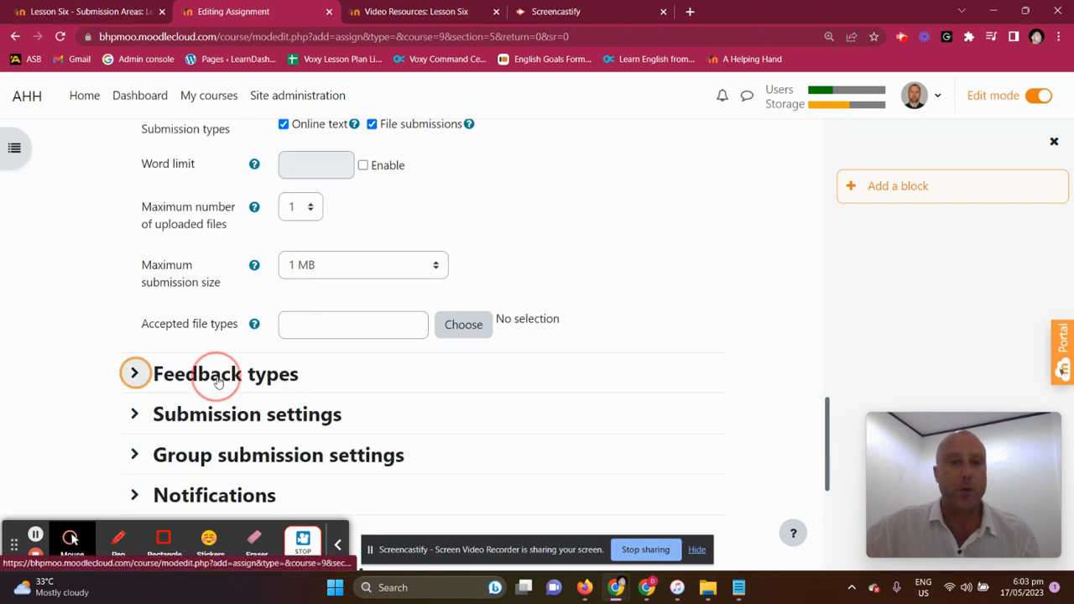
pyautogui.scroll(-3, 568, 277)
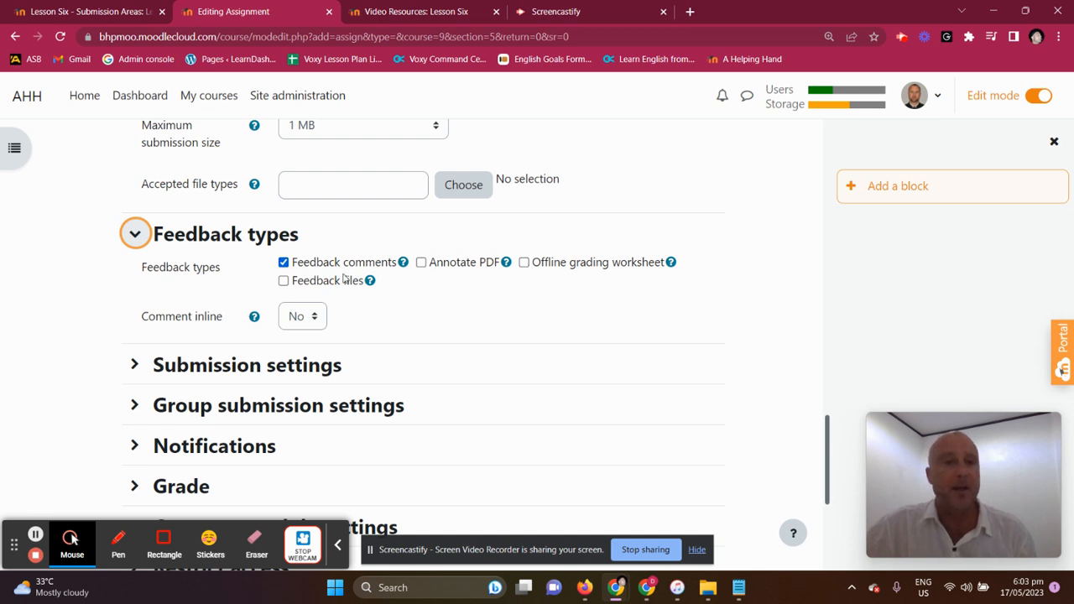
pyautogui.click(284, 281)
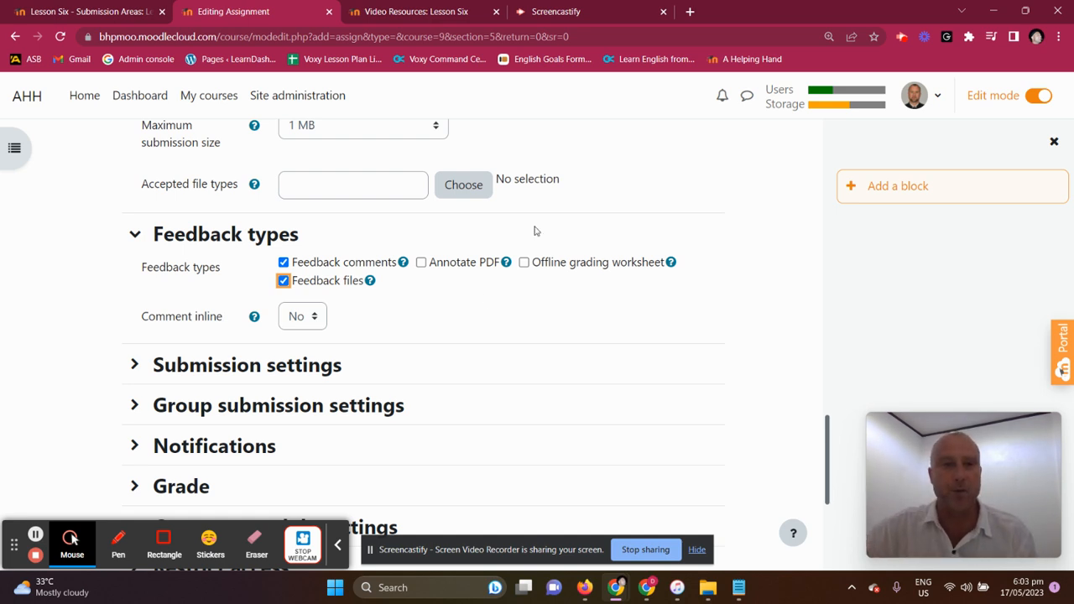
pyautogui.click(318, 319)
pyautogui.click(316, 344)
pyautogui.click(315, 324)
pyautogui.click(317, 351)
# In the submission settings, require that students accept the submission statement and review the additional attempts options
pyautogui.scroll(5, 405, 322)
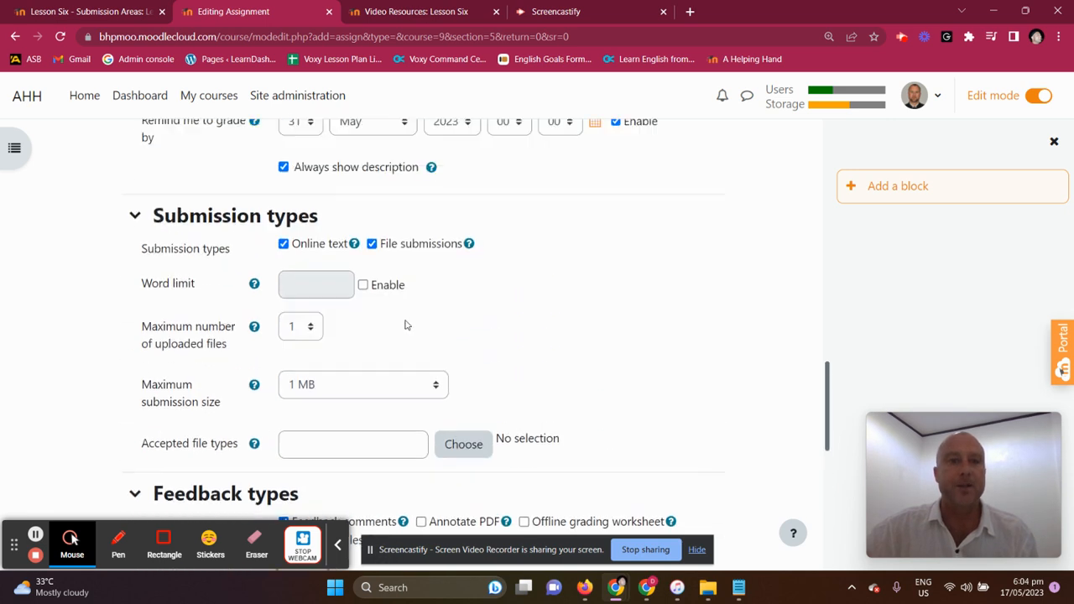
pyautogui.scroll(-2, 403, 355)
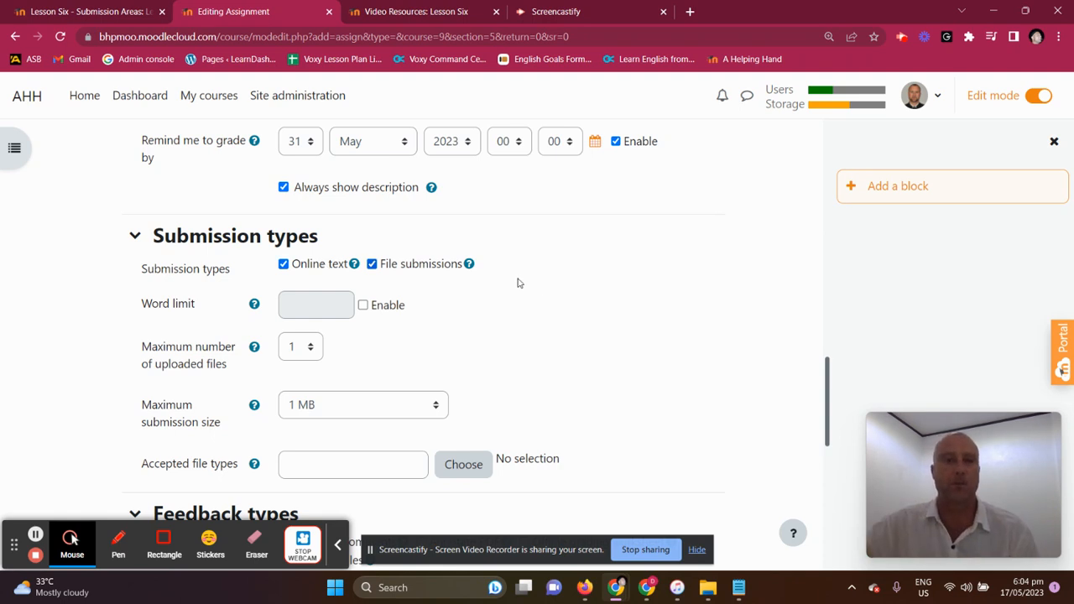
pyautogui.scroll(-5, 575, 290)
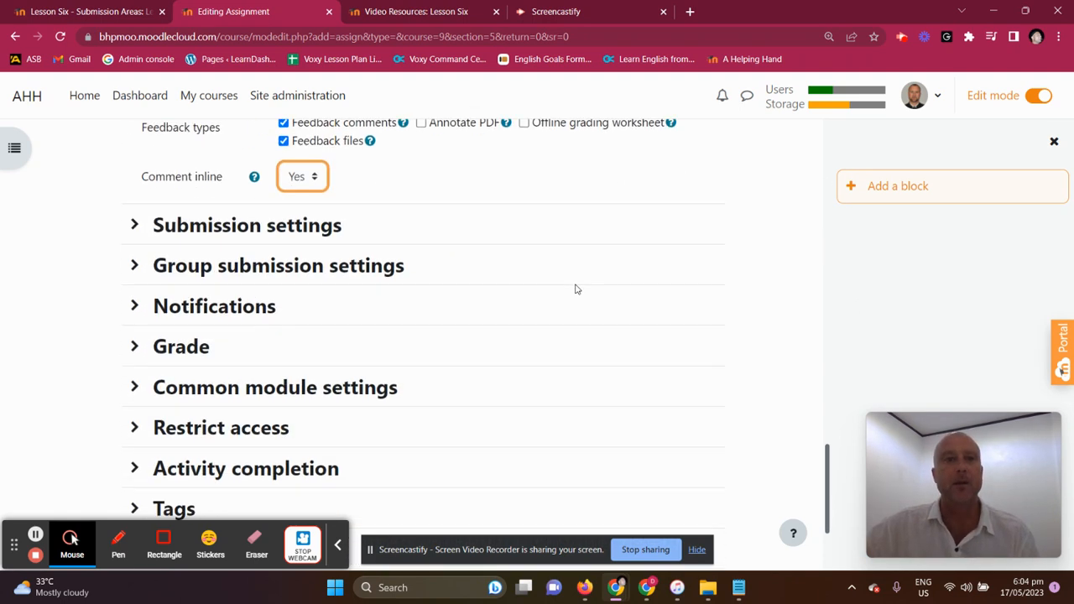
pyautogui.click(280, 224)
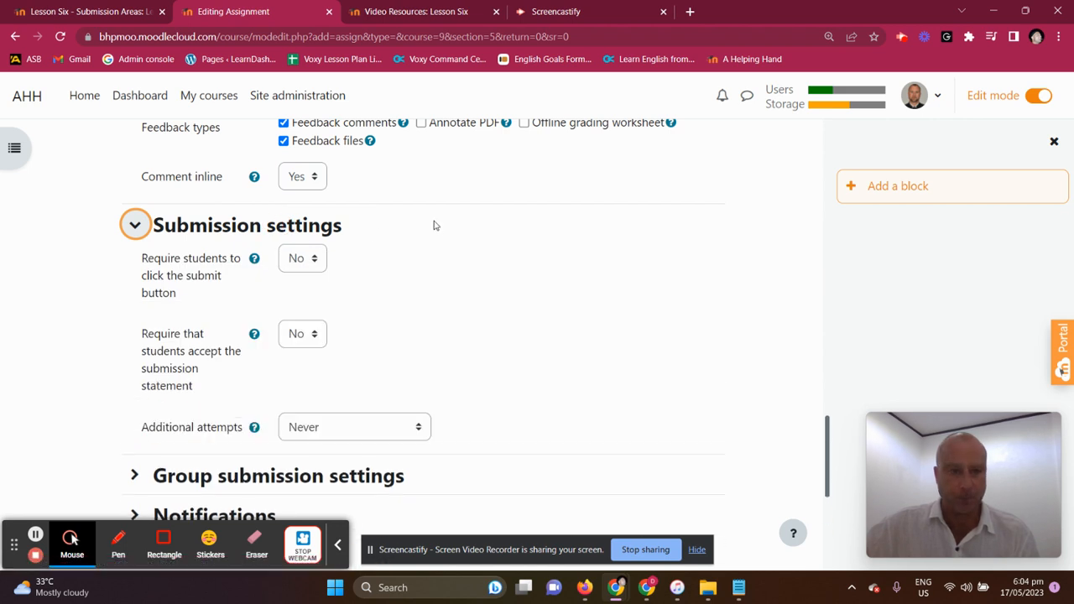
pyautogui.scroll(-1, 435, 226)
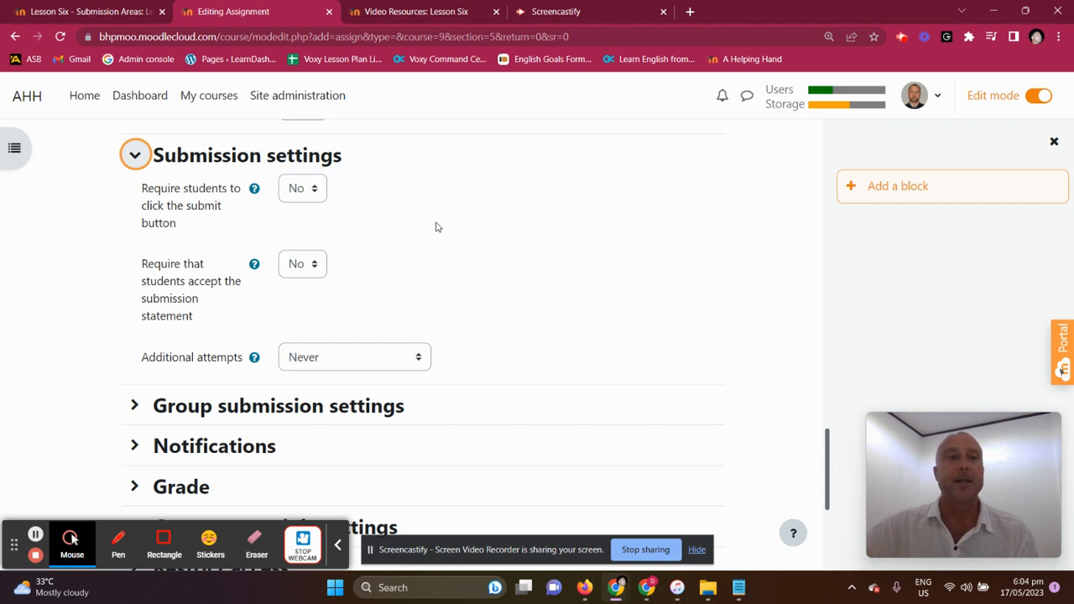
pyautogui.click(317, 266)
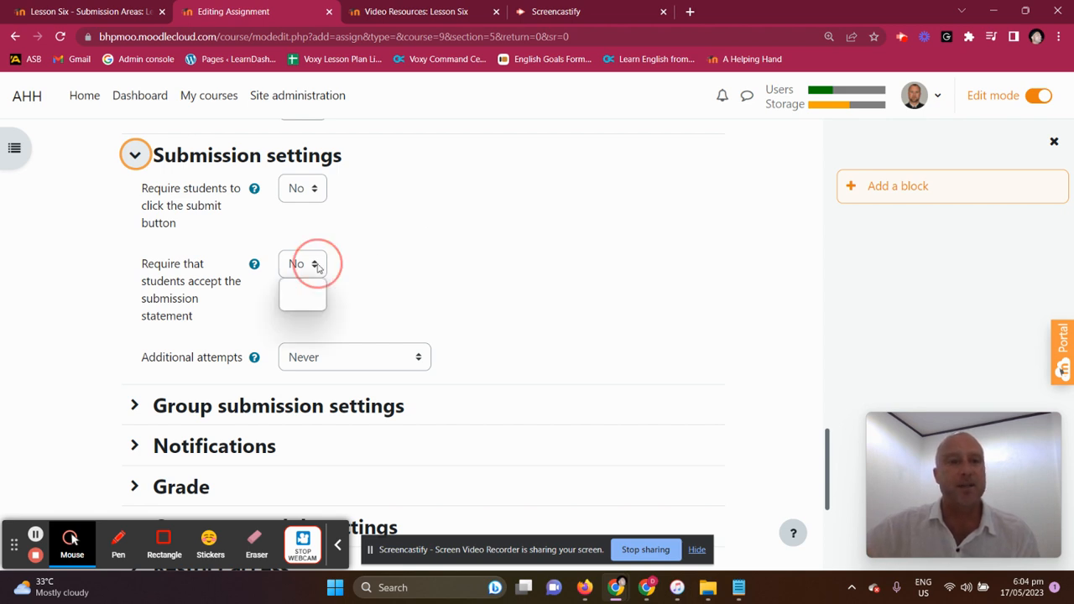
pyautogui.click(304, 302)
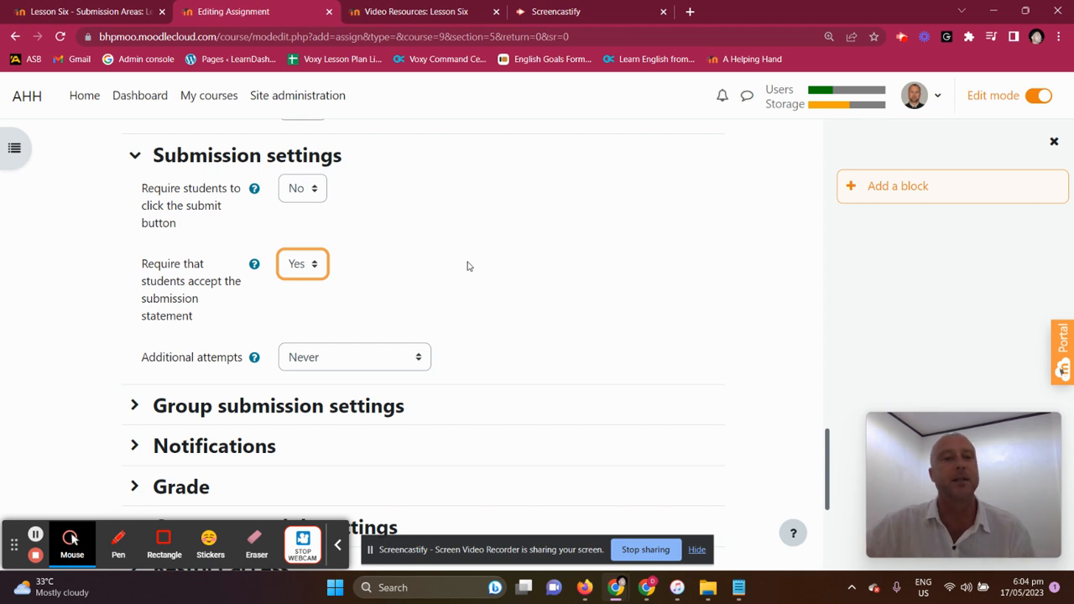
pyautogui.scroll(-1, 464, 250)
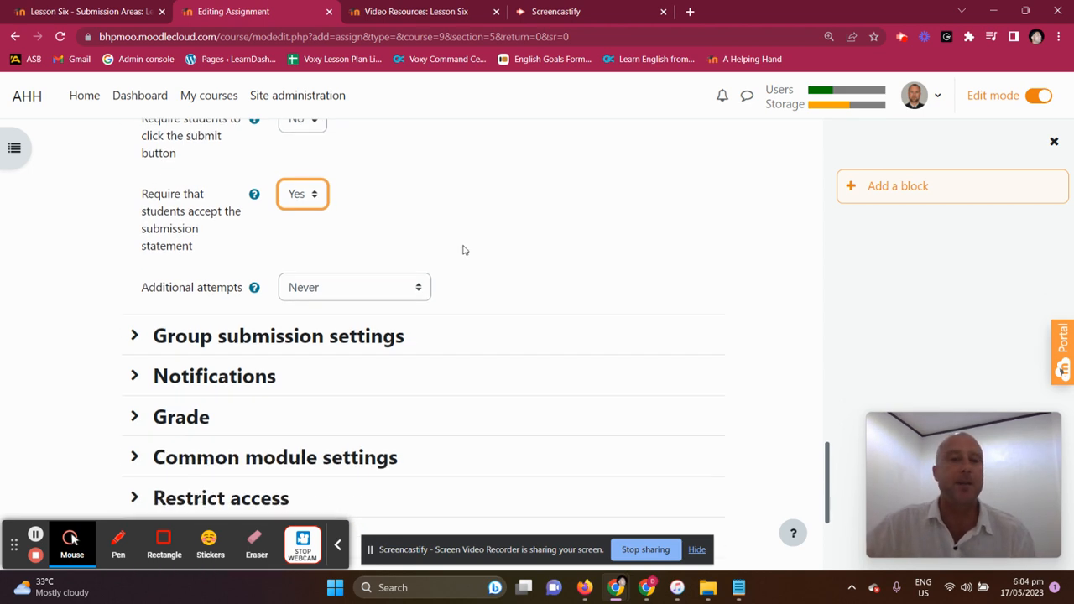
pyautogui.click(422, 288)
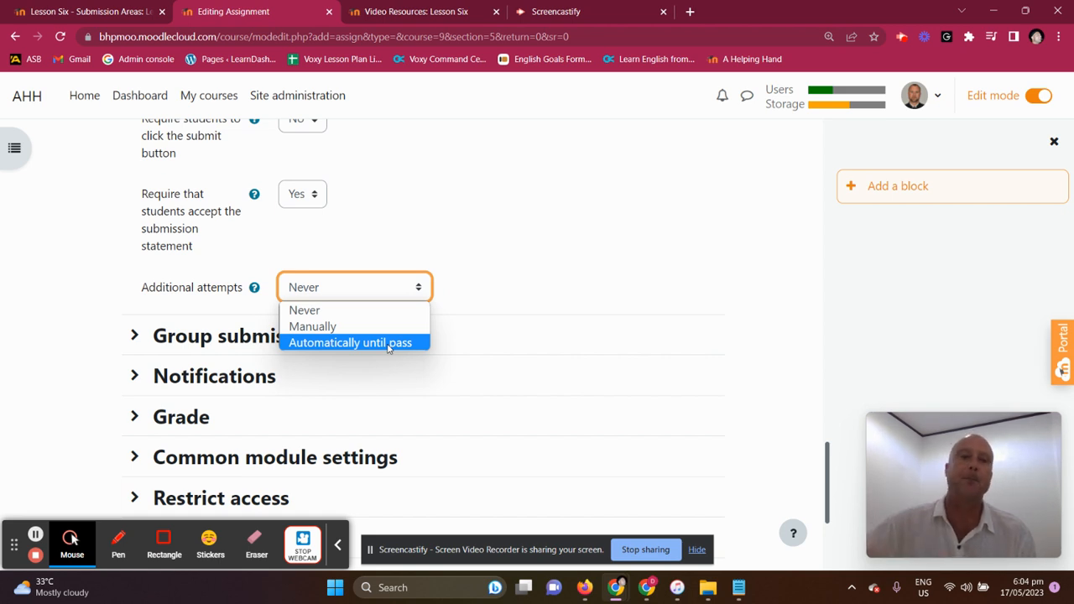
pyautogui.click(586, 270)
# In the group submission settings, set Students submit in groups to Yes
pyautogui.click(298, 335)
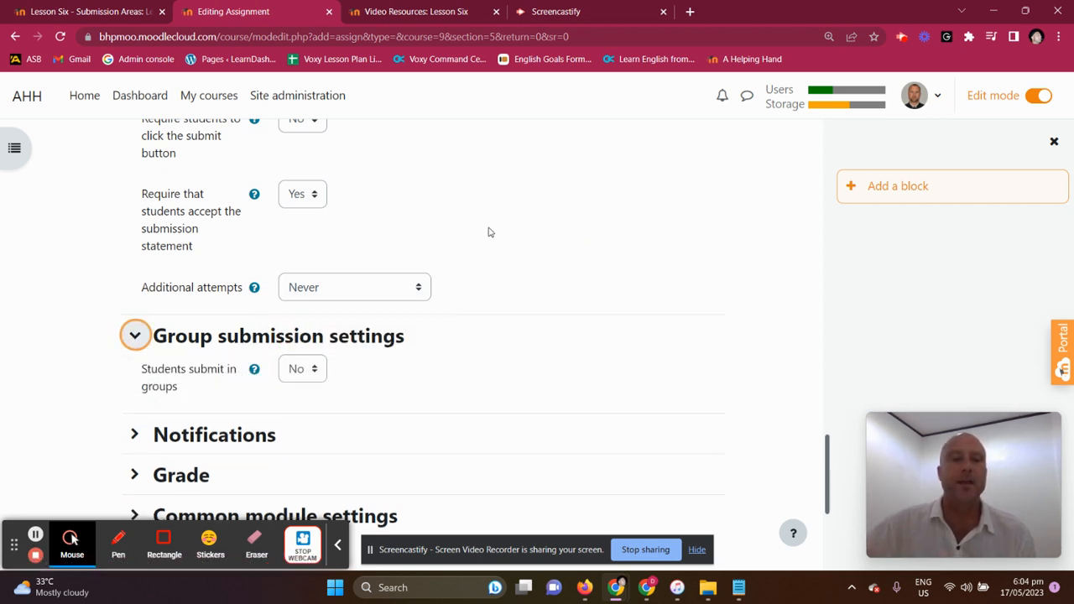
pyautogui.scroll(-2, 486, 230)
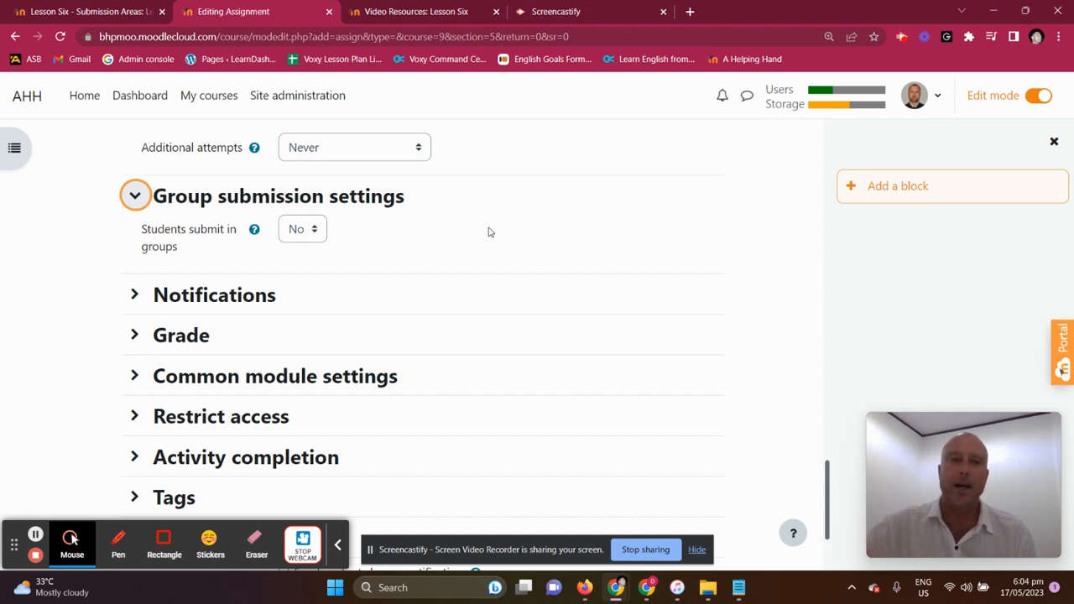
pyautogui.click(316, 230)
pyautogui.click(304, 268)
pyautogui.scroll(-1, 429, 223)
pyautogui.scroll(-2, 428, 224)
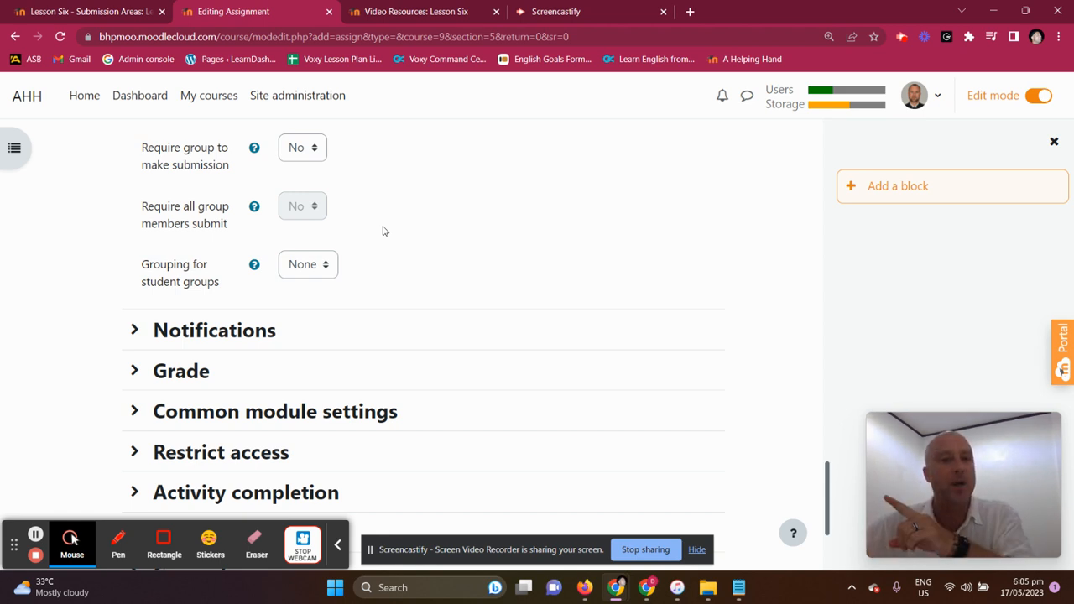
# Expand the Notifications and Grade sections and examine their settings
pyautogui.click(217, 327)
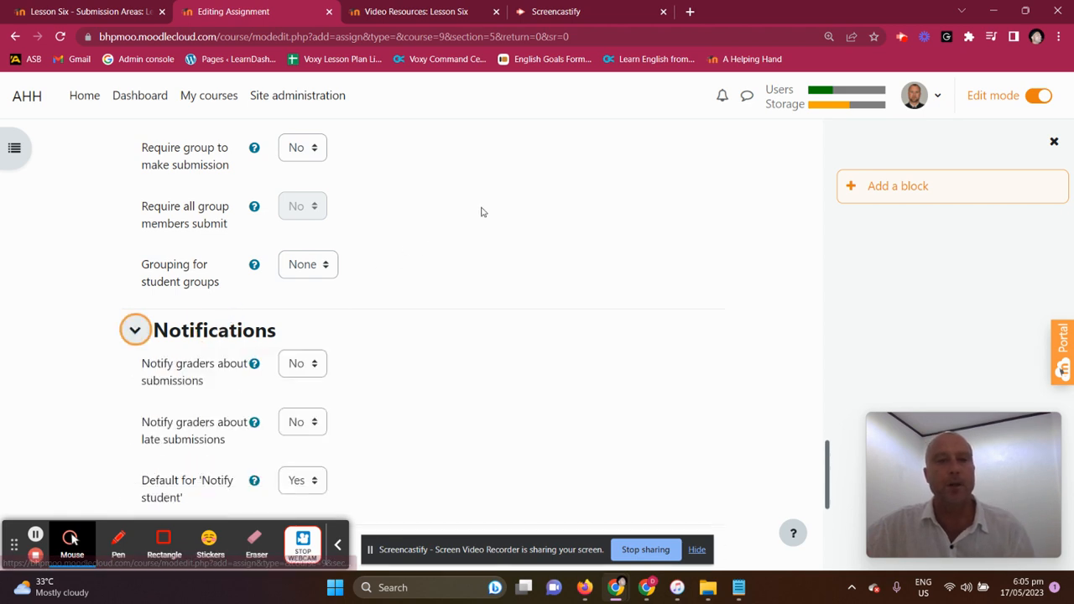
pyautogui.scroll(-2, 478, 210)
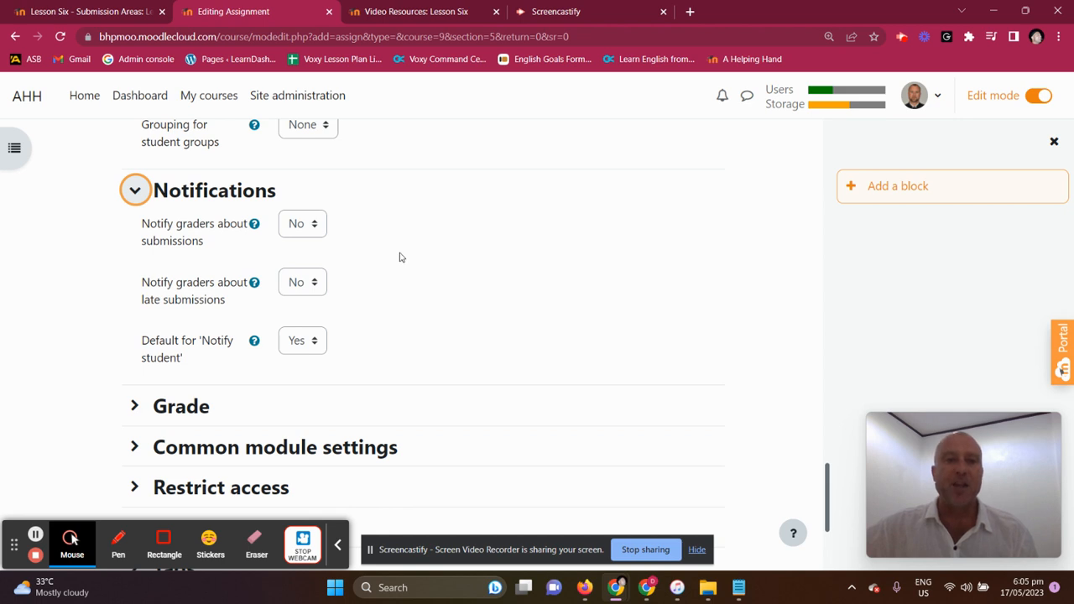
pyautogui.scroll(-1, 399, 257)
pyautogui.click(177, 341)
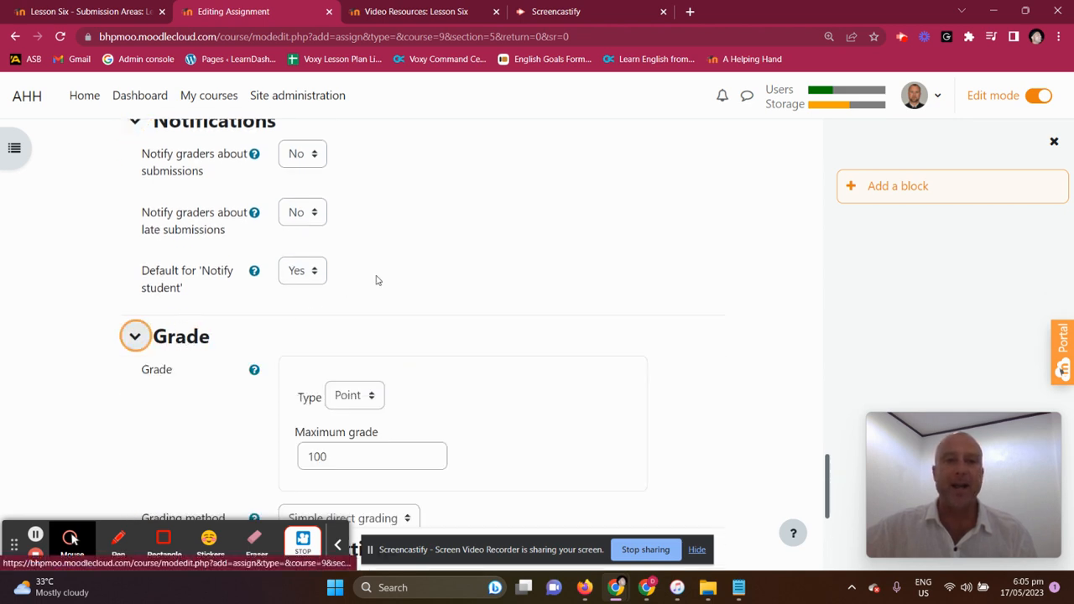
pyautogui.scroll(-2, 444, 249)
pyautogui.scroll(-1, 462, 264)
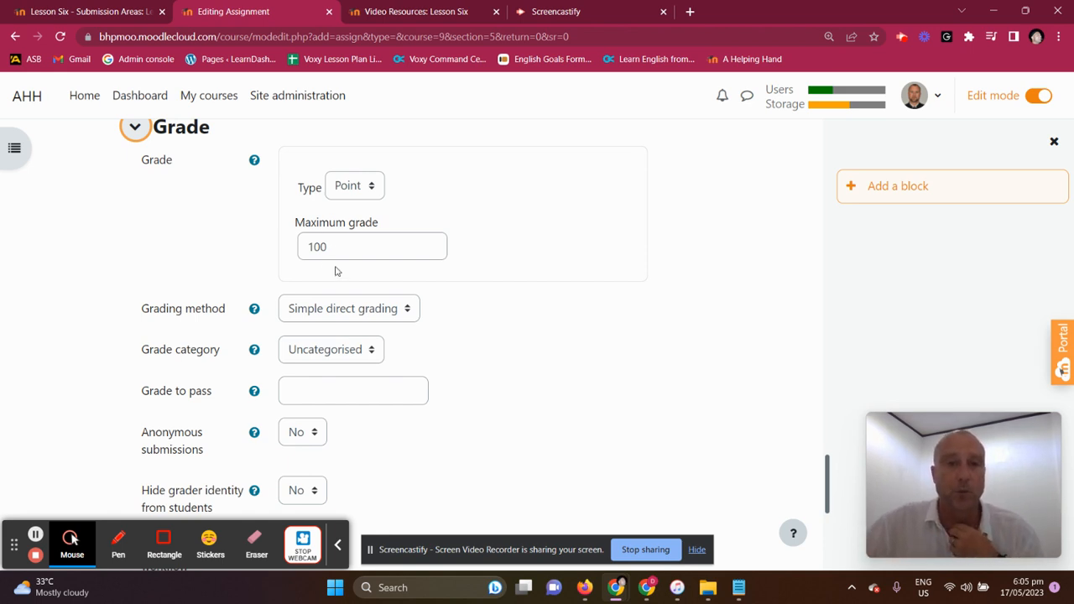
# In the grade settings, try Anonymous submissions with Yes and set it back to No
pyautogui.moveTo(336, 248); pyautogui.dragTo(294, 243)
pyautogui.scroll(-1, 428, 300)
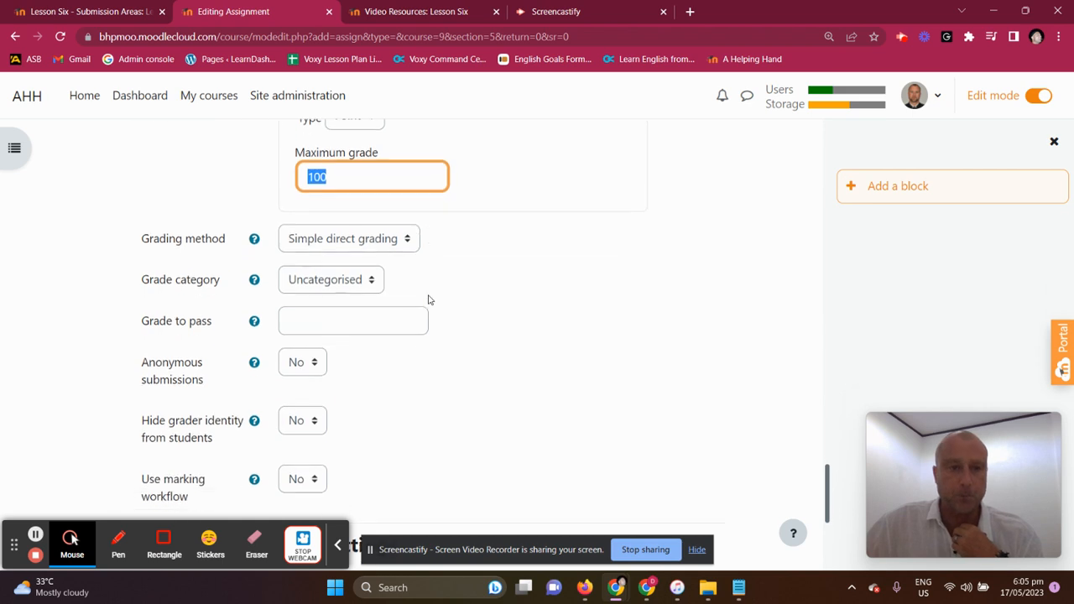
pyautogui.click(316, 361)
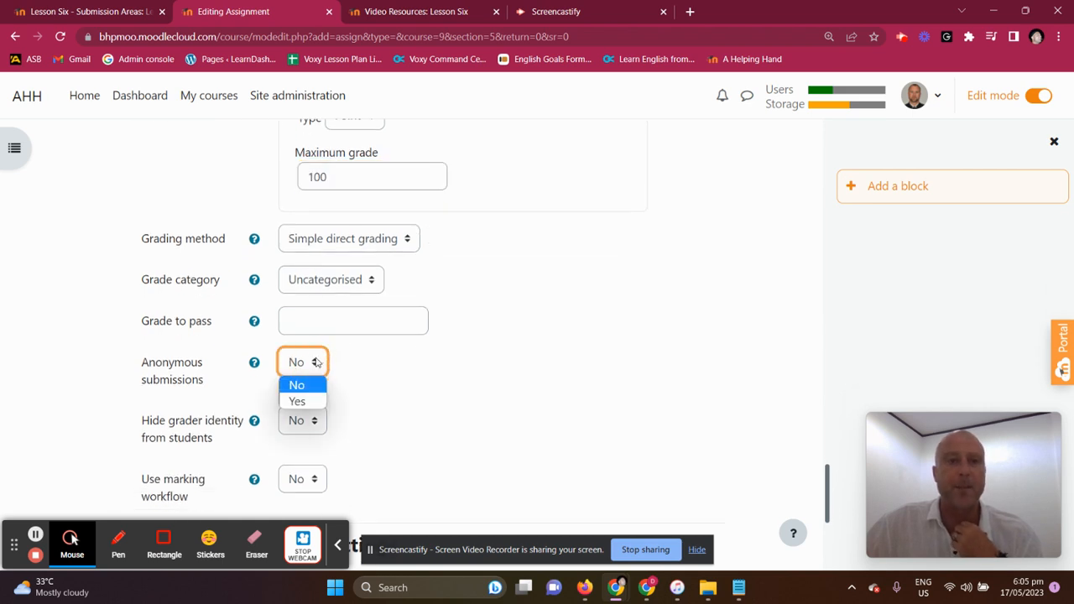
pyautogui.click(310, 401)
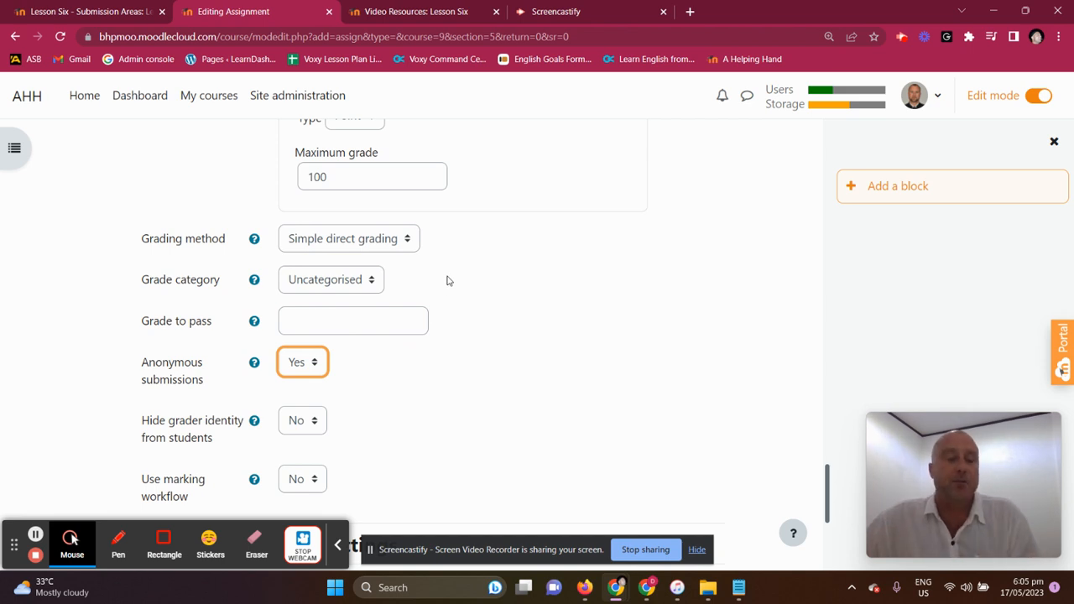
pyautogui.click(312, 362)
pyautogui.click(304, 387)
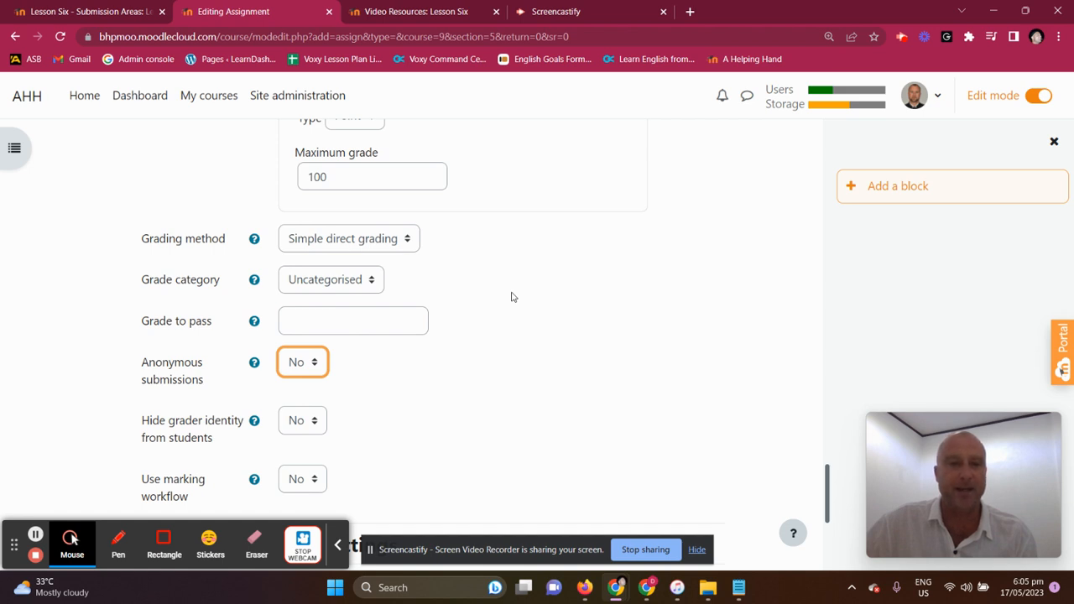
# In the activity completion settings, set completion tracking to Show activity as complete when conditions are met
pyautogui.scroll(-3, 511, 297)
pyautogui.scroll(1, 437, 302)
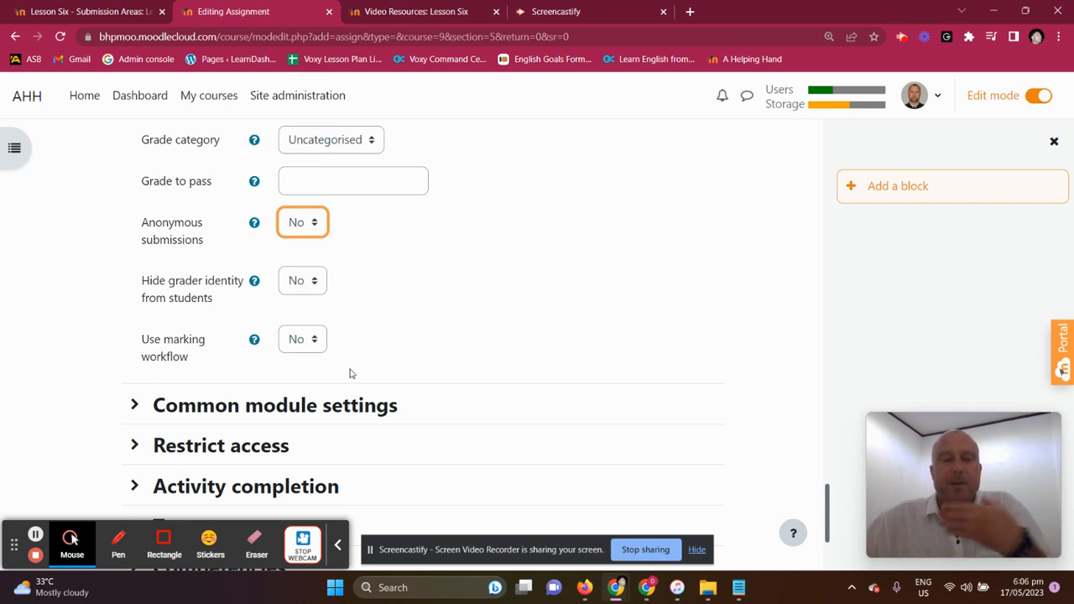
pyautogui.scroll(-2, 453, 271)
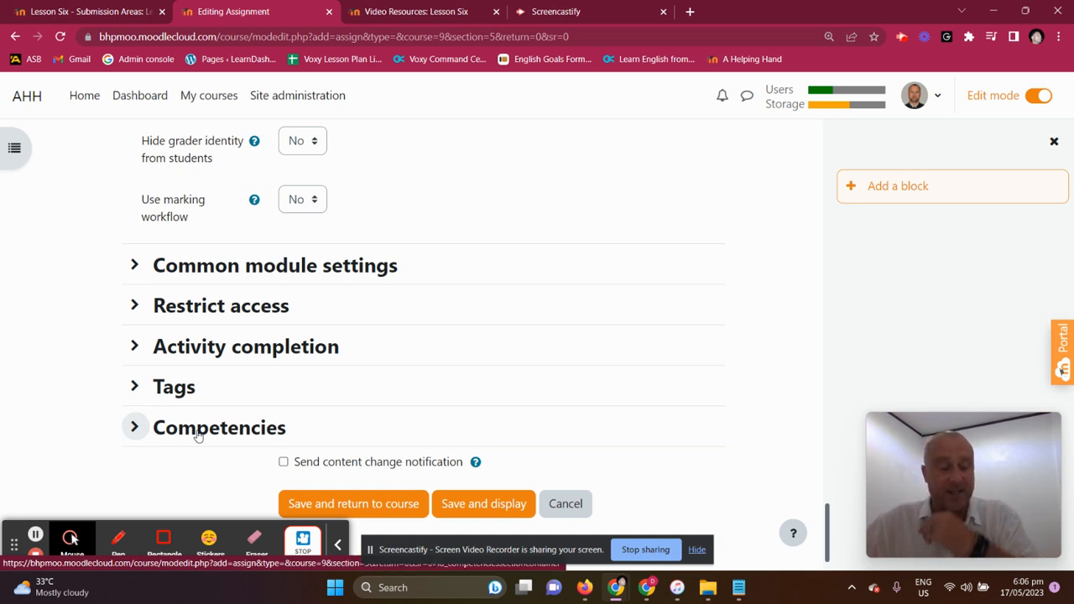
pyautogui.click(308, 352)
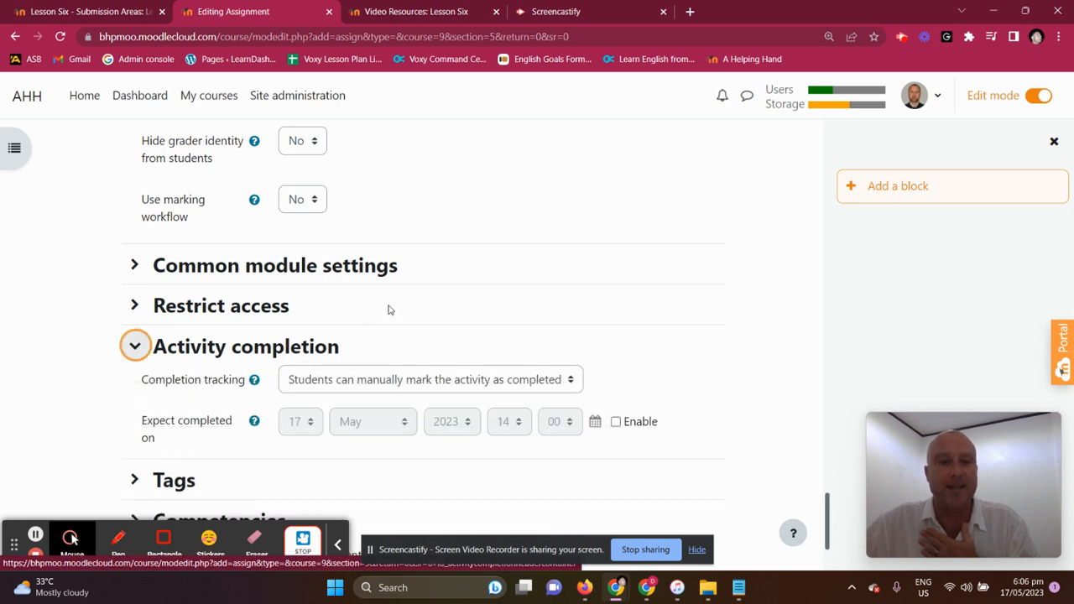
pyautogui.click(571, 380)
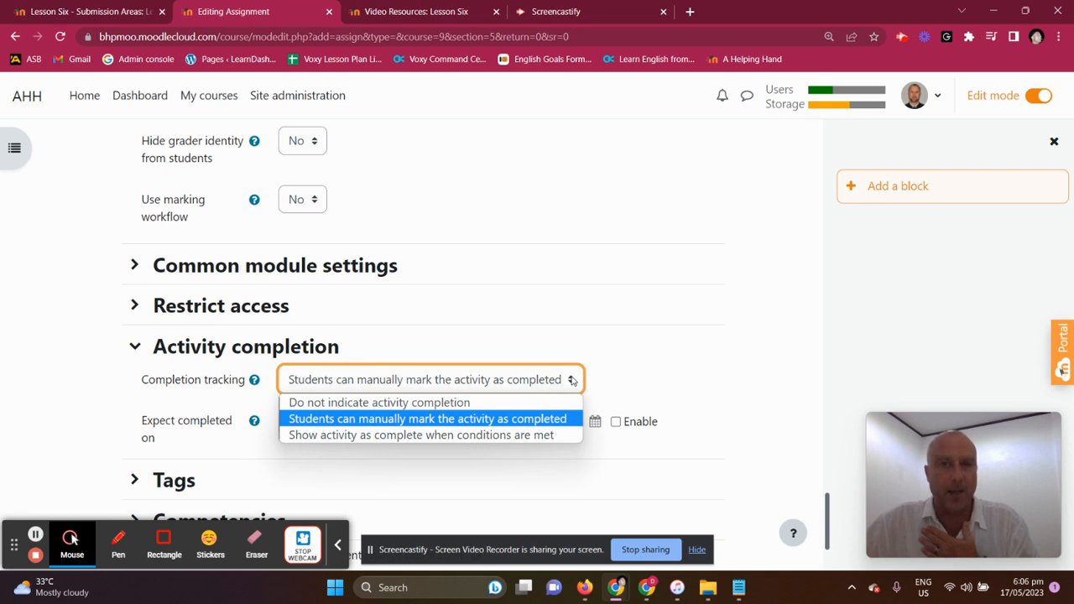
pyautogui.click(467, 404)
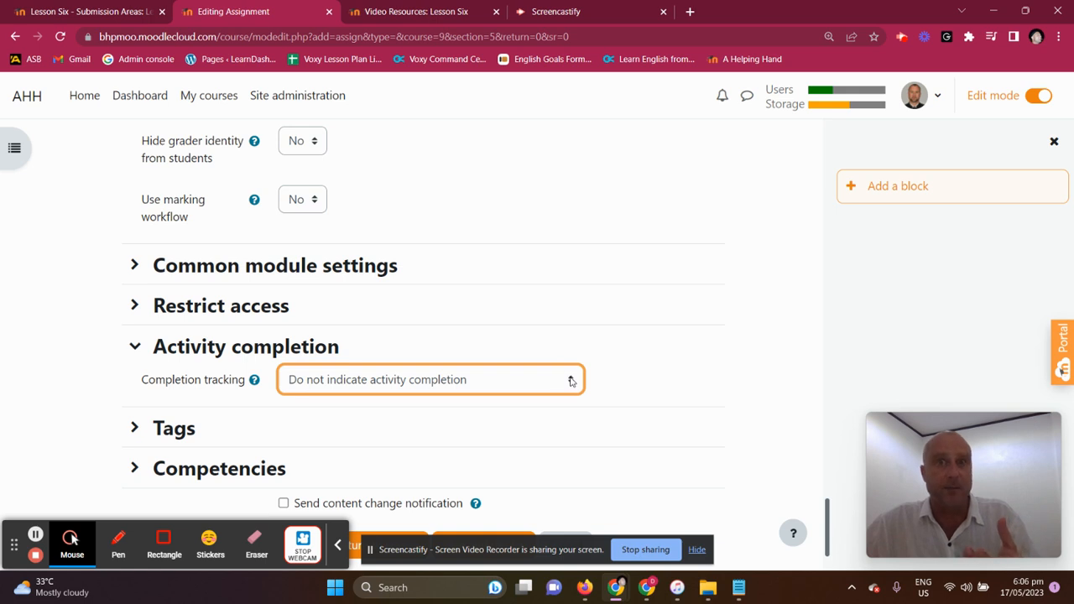
pyautogui.click(570, 381)
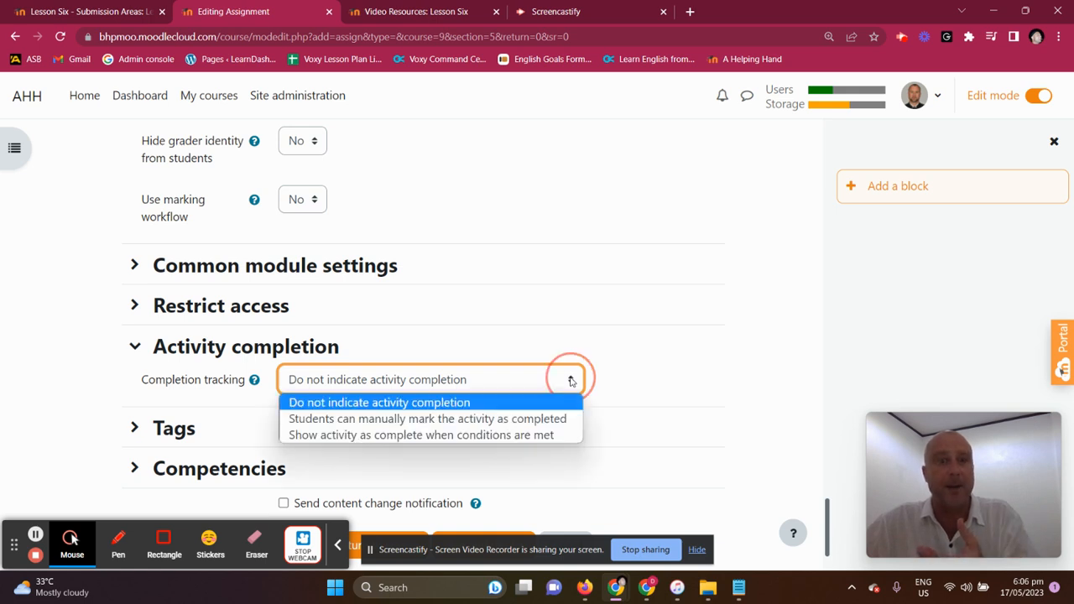
pyautogui.click(534, 435)
pyautogui.scroll(-3, 537, 290)
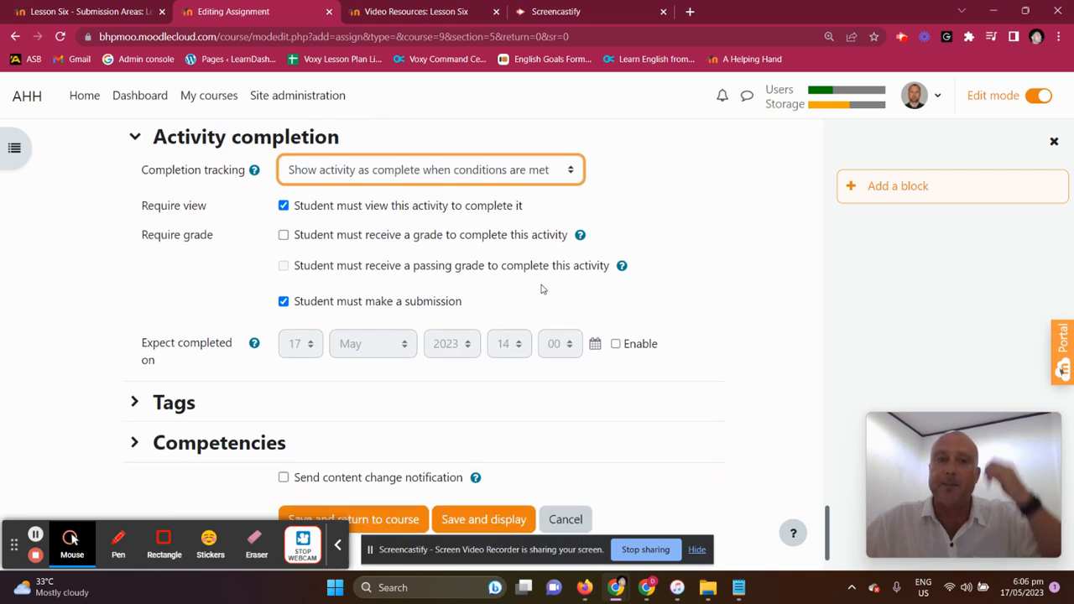